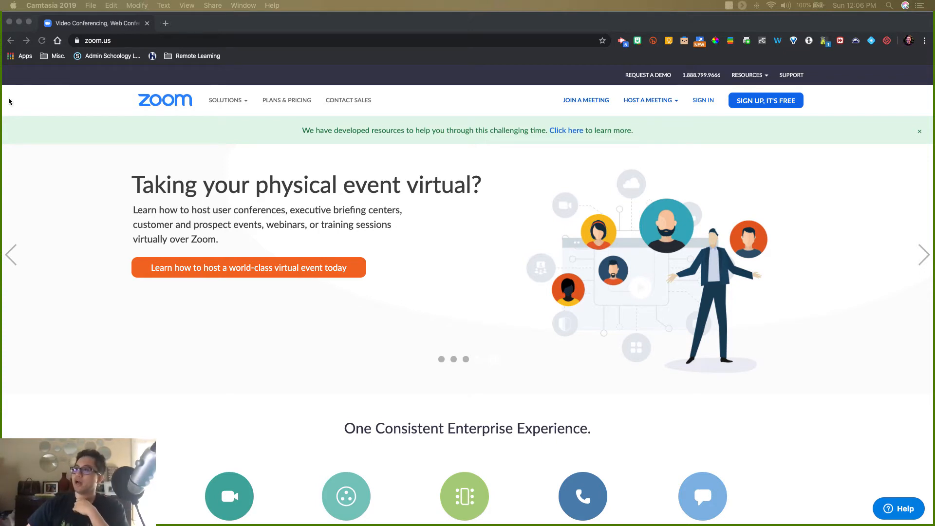
# Step: Load the district portal at my.humbleisd.net
pyautogui.click(179, 40)
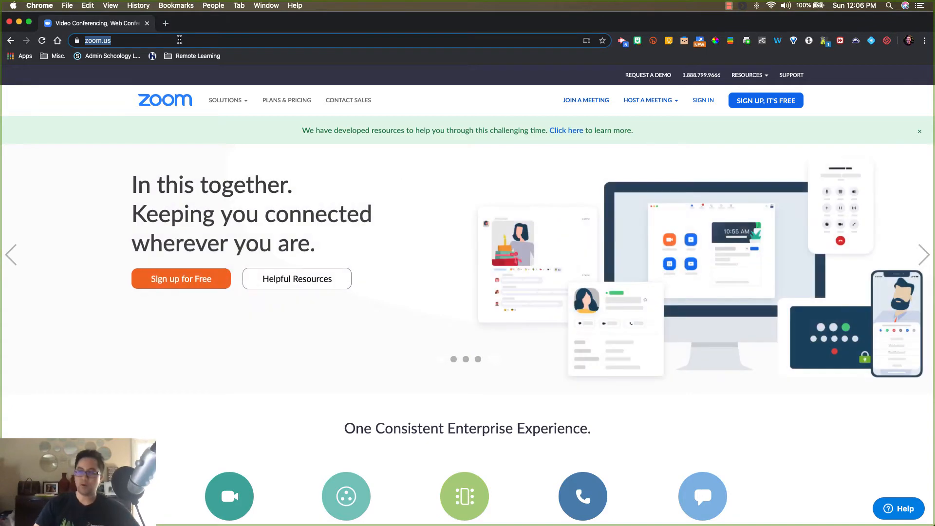
pyautogui.write('my')
pyautogui.press('Return')
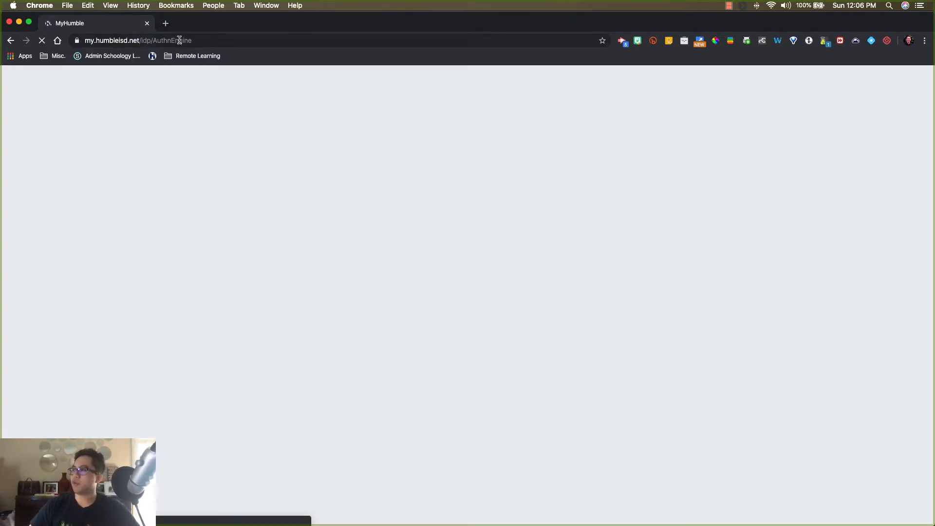
# Step: Log in with the district username and saved password, then launch the Zoom app tile
pyautogui.click(492, 207)
pyautogui.write('D')
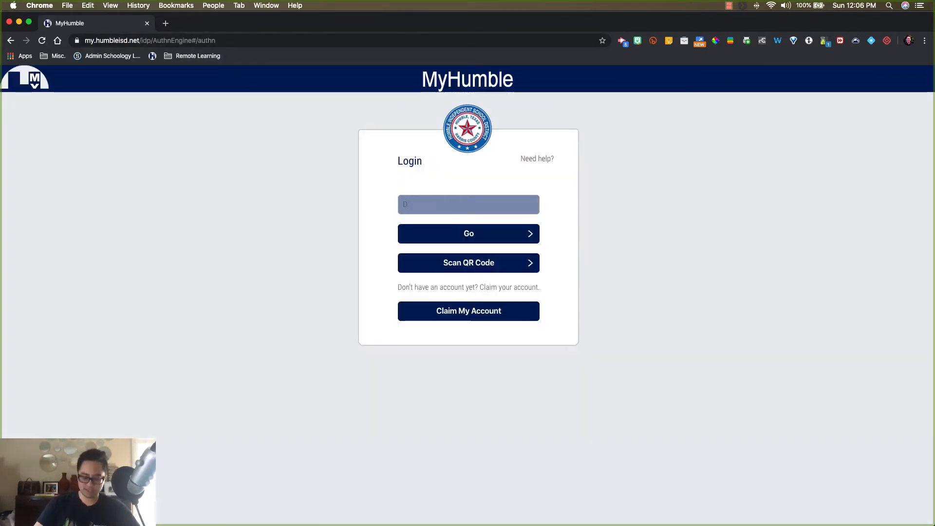
pyautogui.write('legasp')
pyautogui.click(448, 238)
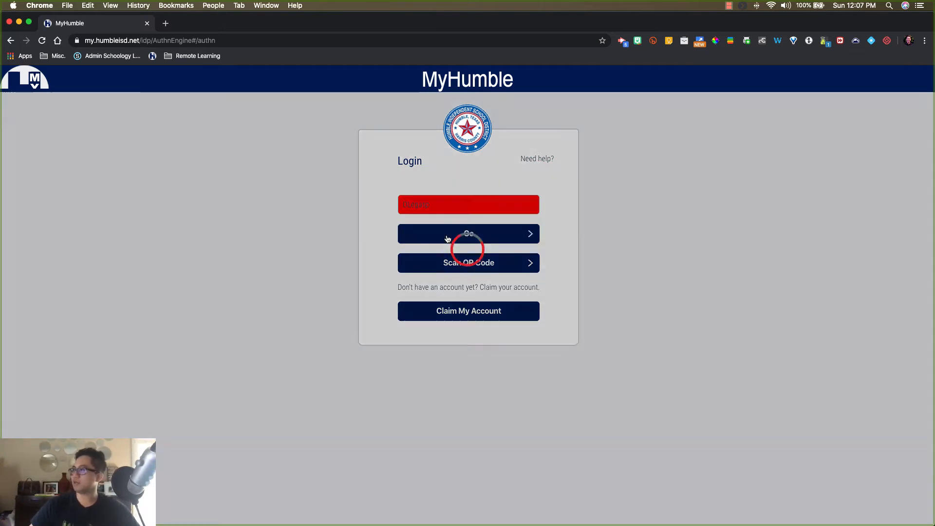
pyautogui.click(481, 239)
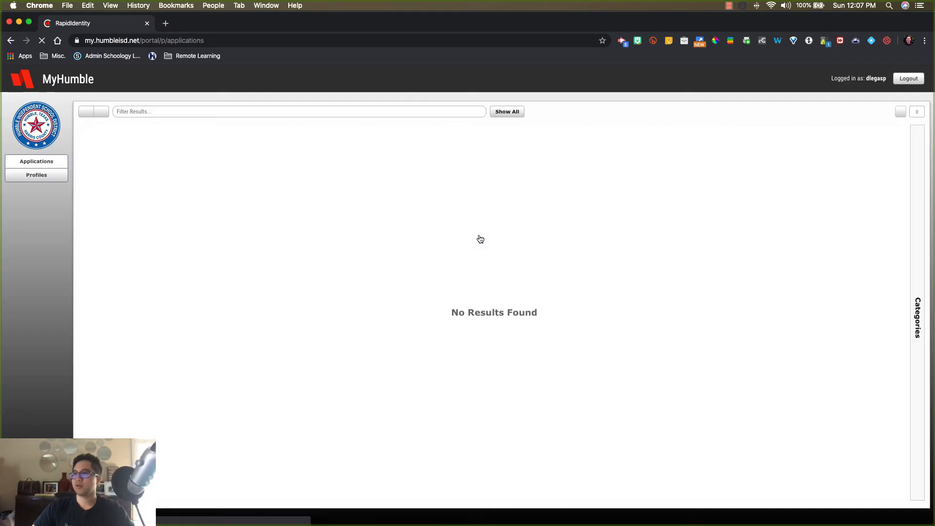
pyautogui.scroll(-5, 685, 467)
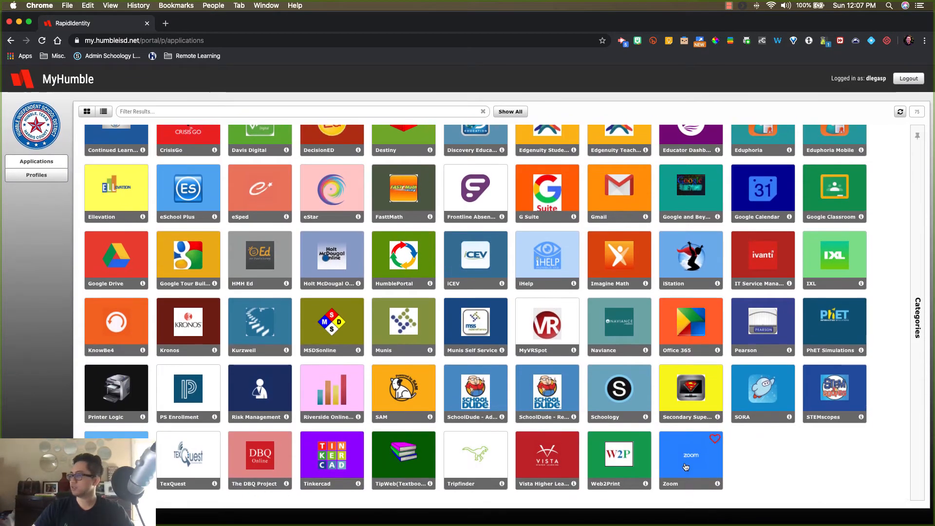
pyautogui.click(686, 466)
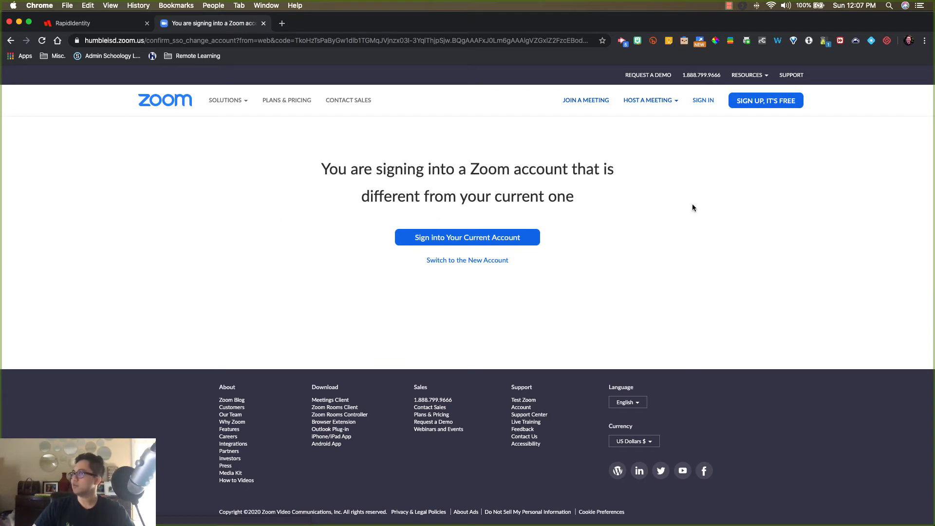
# Step: Continue with the current account and sign in to Zoom with Google
pyautogui.click(698, 100)
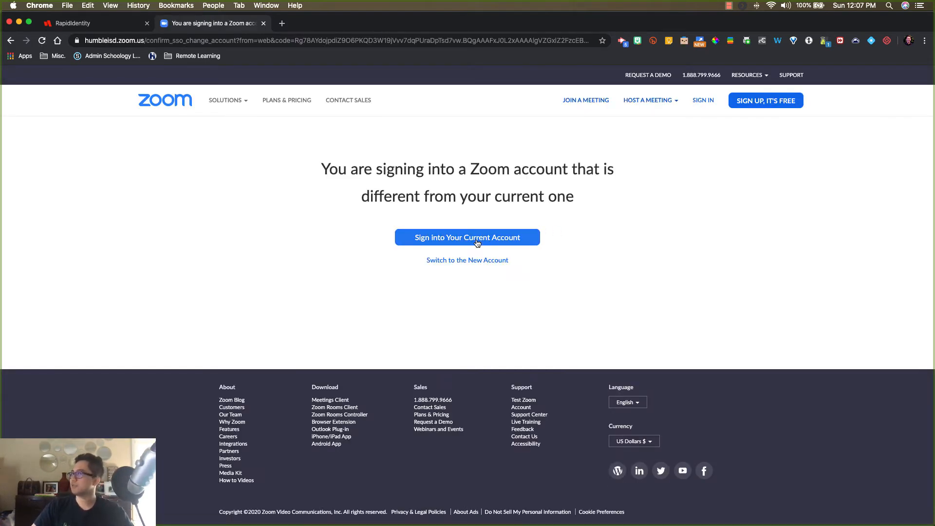
pyautogui.click(478, 241)
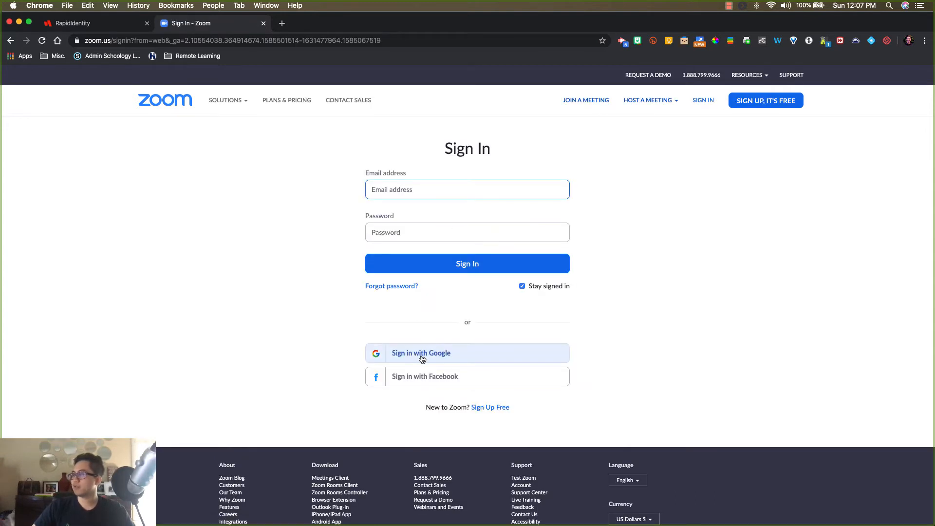
pyautogui.click(418, 352)
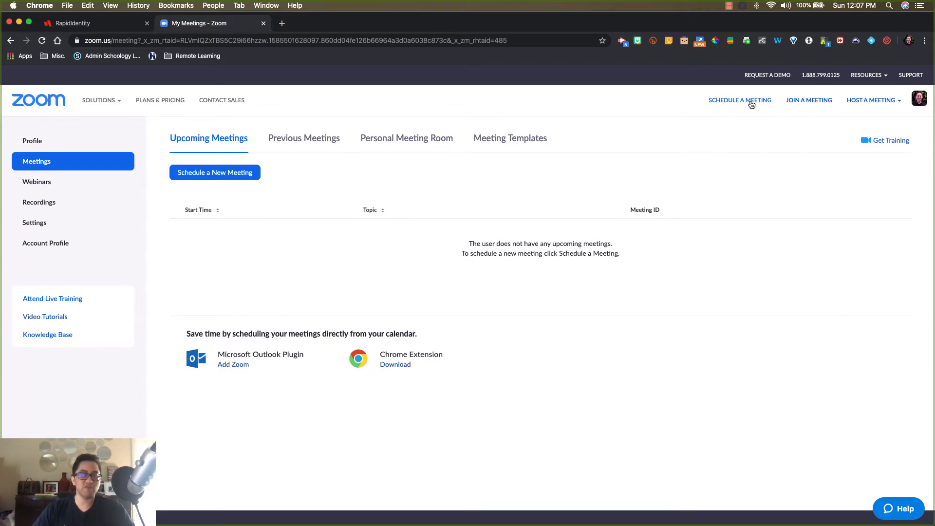
# Step: Schedule a new meeting and replace its default topic with 'Legaspi Office Hours'
pyautogui.moveTo(888, 105)
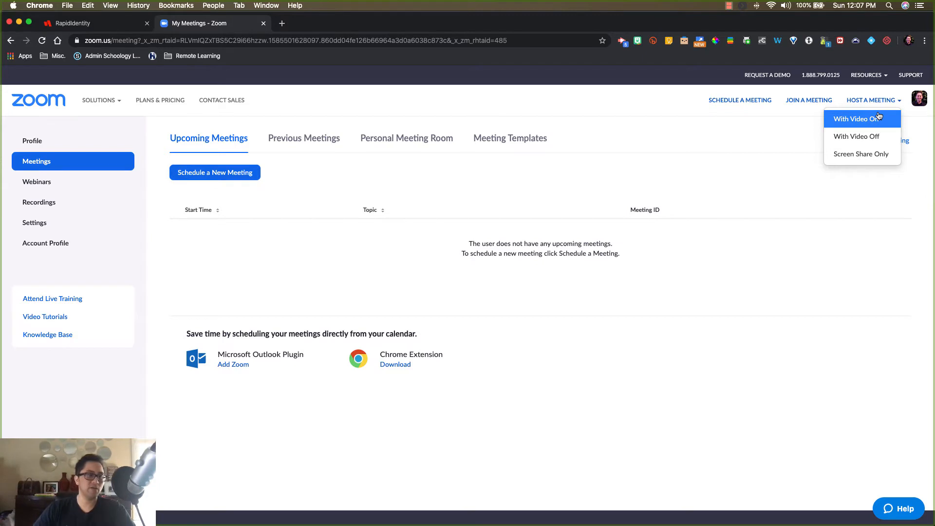
pyautogui.click(729, 101)
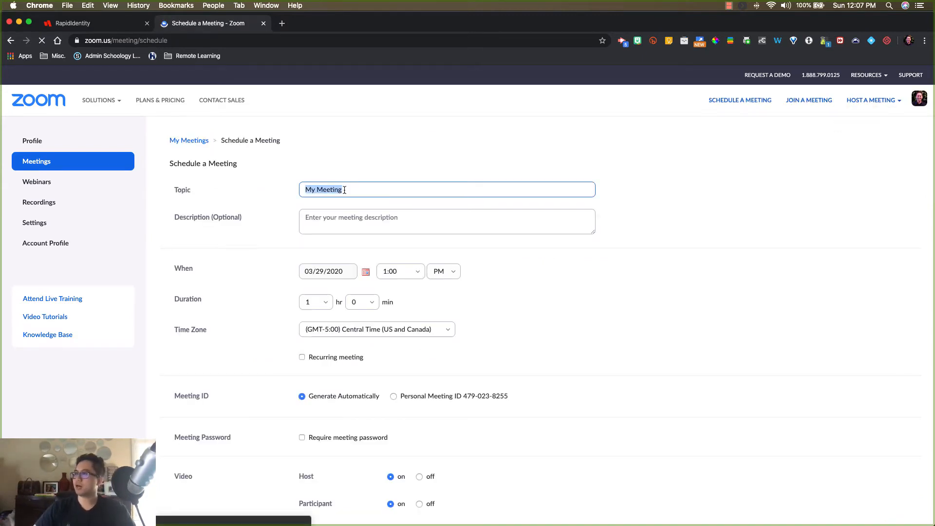
pyautogui.click(344, 190)
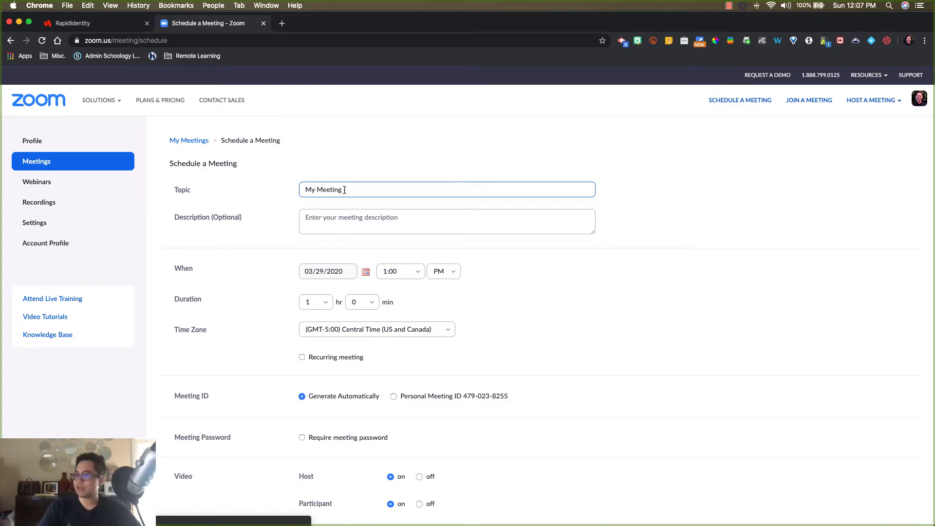
pyautogui.tripleClick(344, 190)
pyautogui.write('Leg')
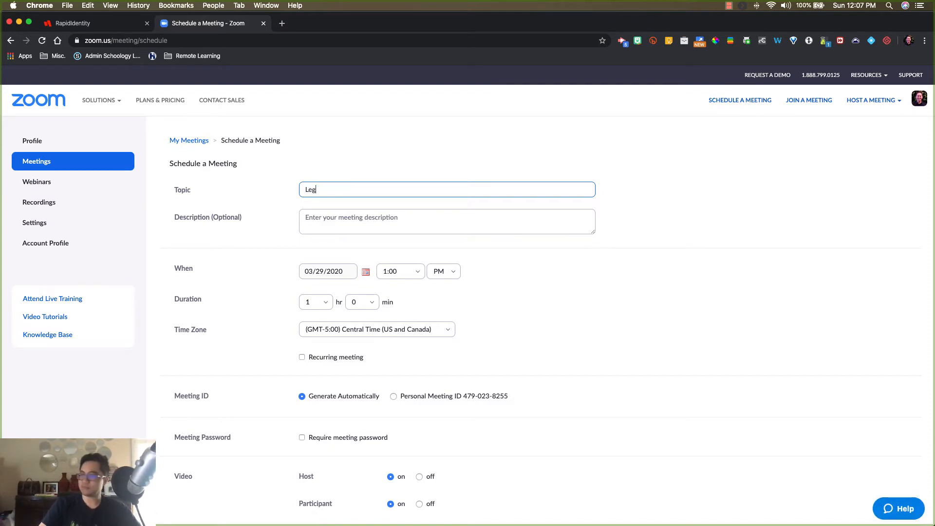
pyautogui.write('aspi Office Hours')
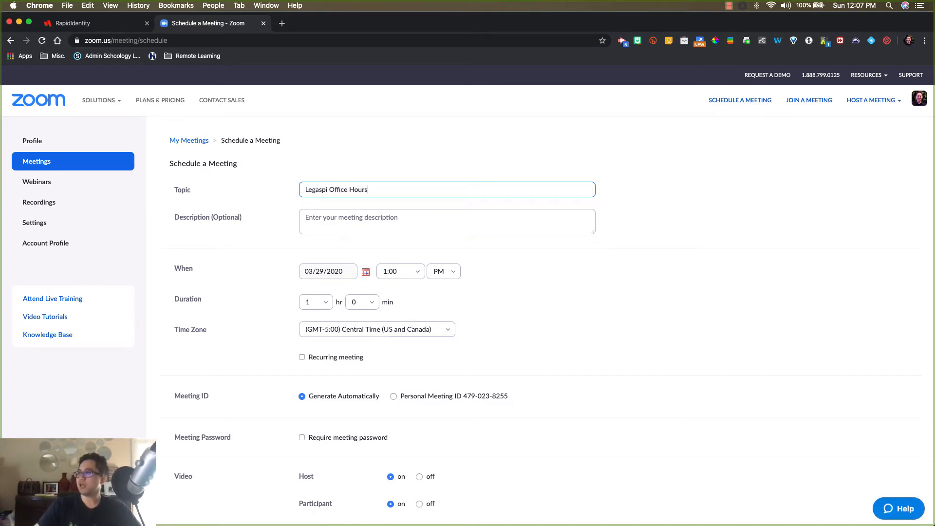
# Step: Set the meeting start time to 8:00 AM and its duration to 2 hours
pyautogui.click(417, 275)
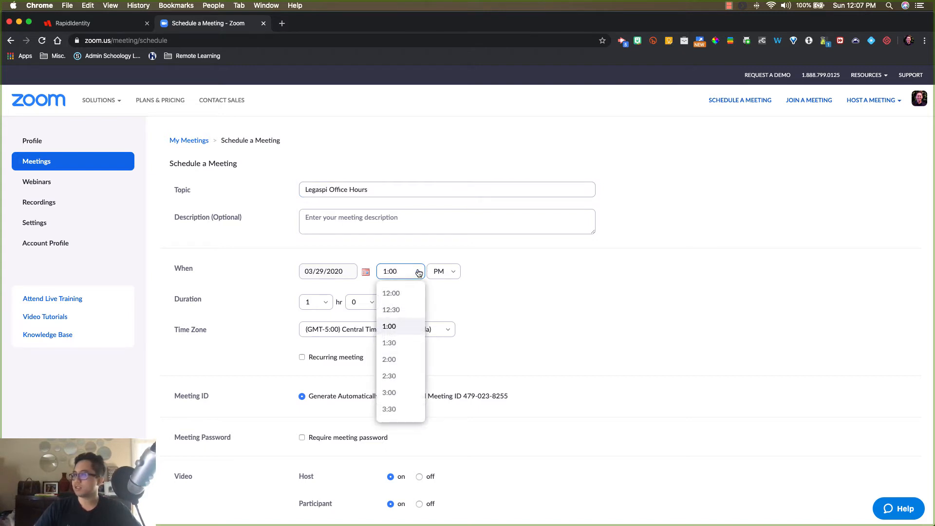
pyautogui.scroll(-3, 403, 346)
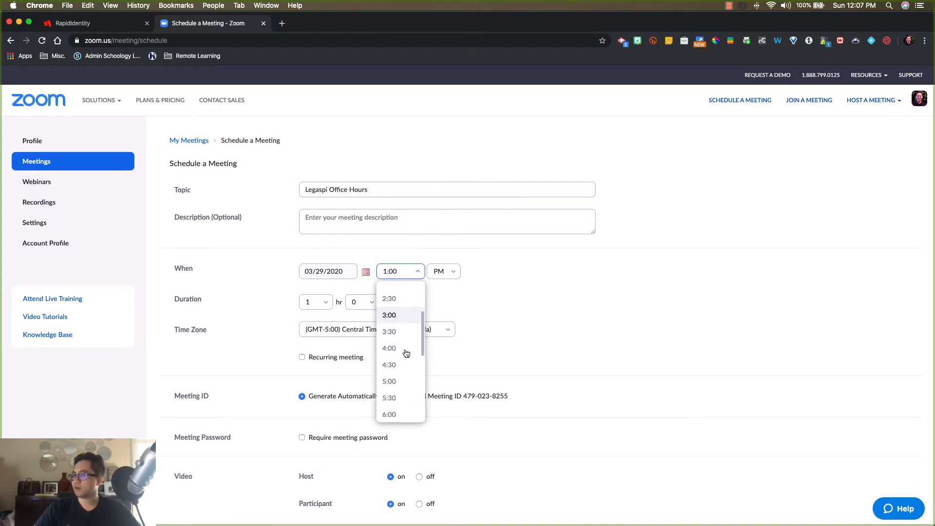
pyautogui.scroll(-5, 407, 355)
pyautogui.click(407, 374)
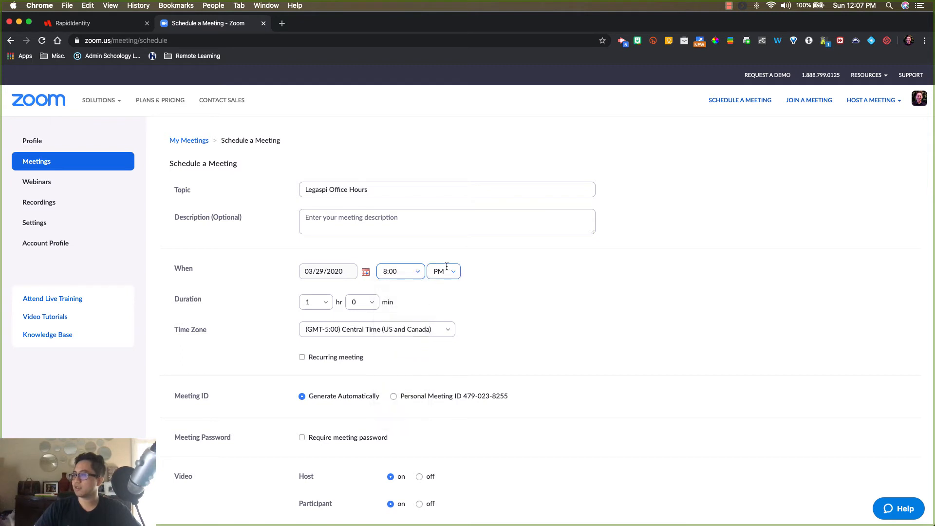
pyautogui.click(445, 270)
pyautogui.click(440, 294)
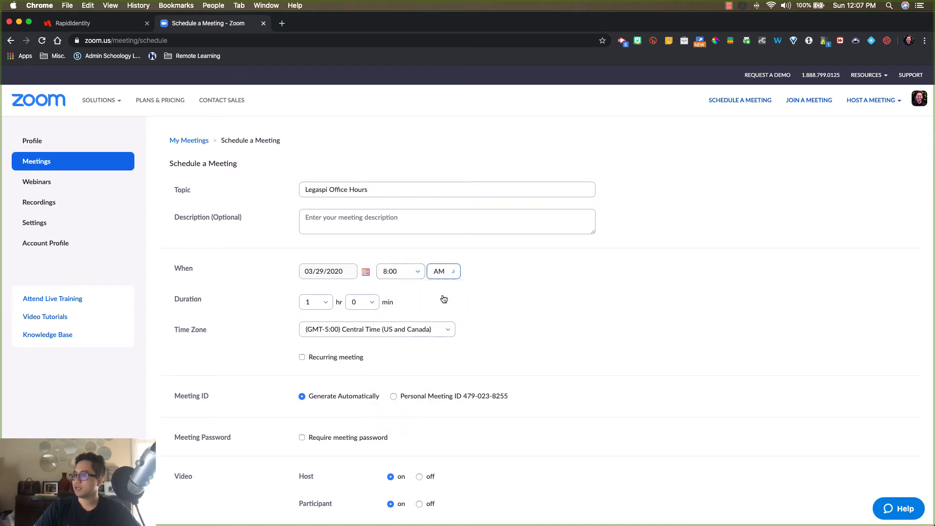
pyautogui.click(325, 305)
pyautogui.click(315, 356)
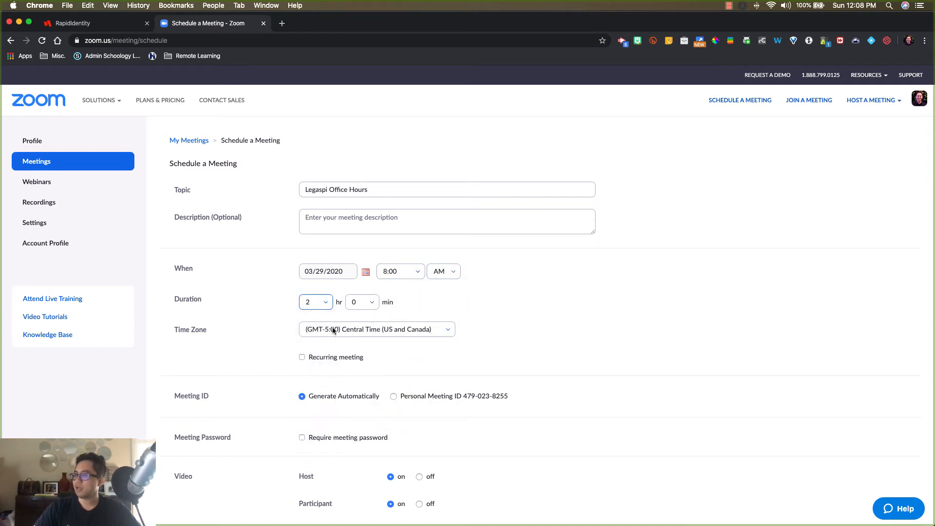
# Step: Make the meeting recurring and move its start date to March 30, 2020
pyautogui.click(302, 358)
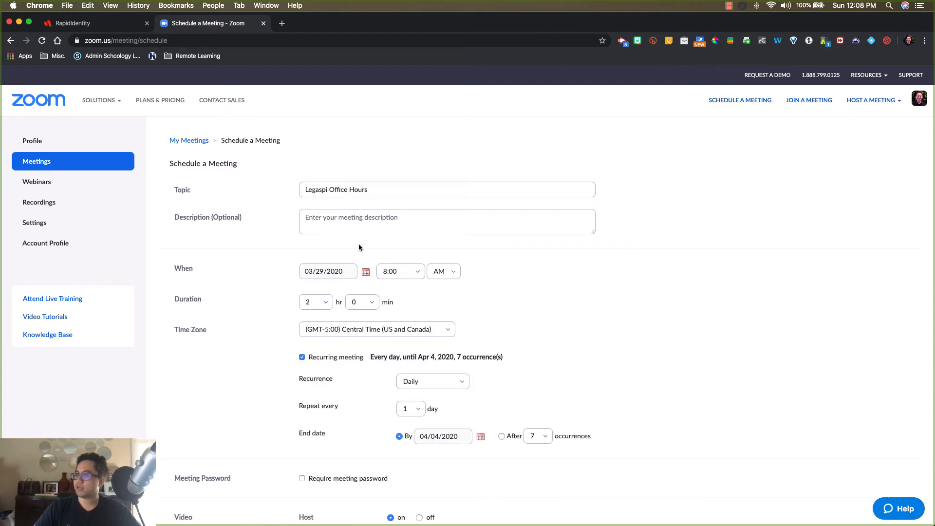
pyautogui.click(366, 271)
pyautogui.click(320, 352)
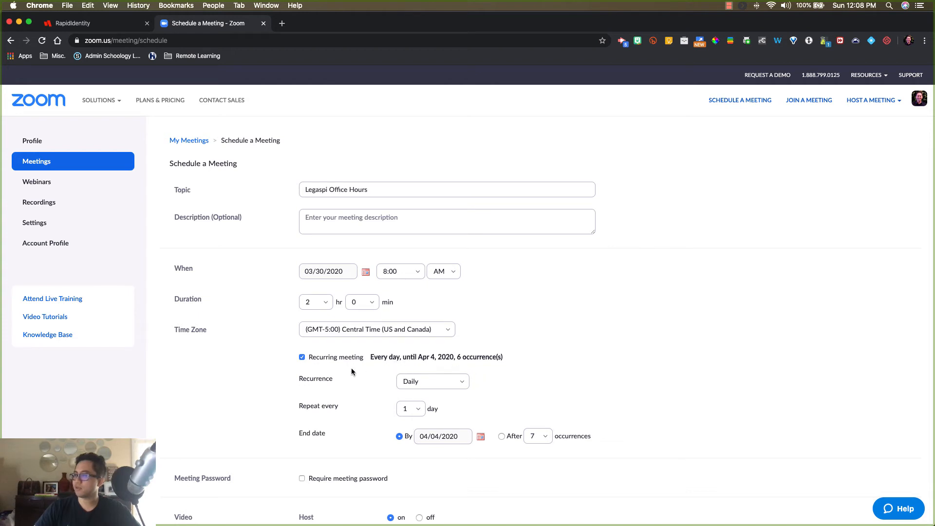
# Step: Set the recurrence to weekly, every 1 week, on Monday through Friday
pyautogui.click(466, 383)
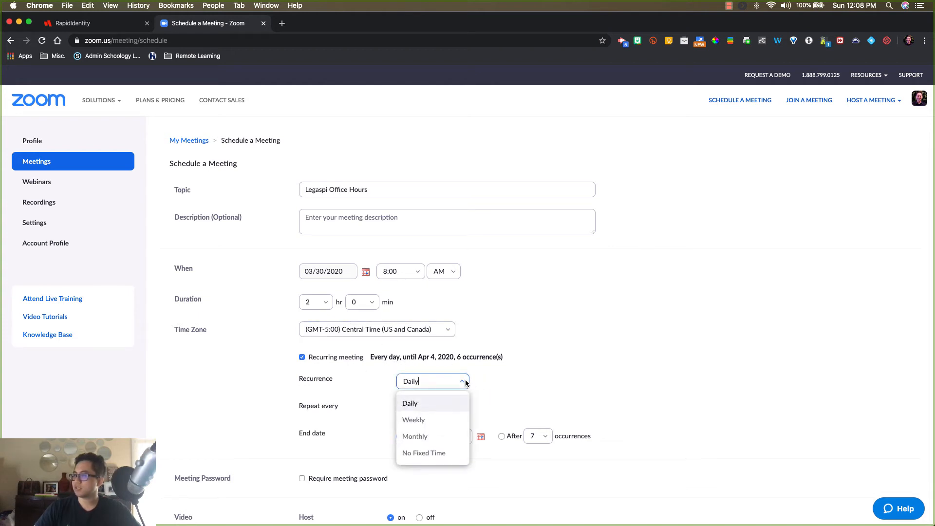
pyautogui.click(439, 411)
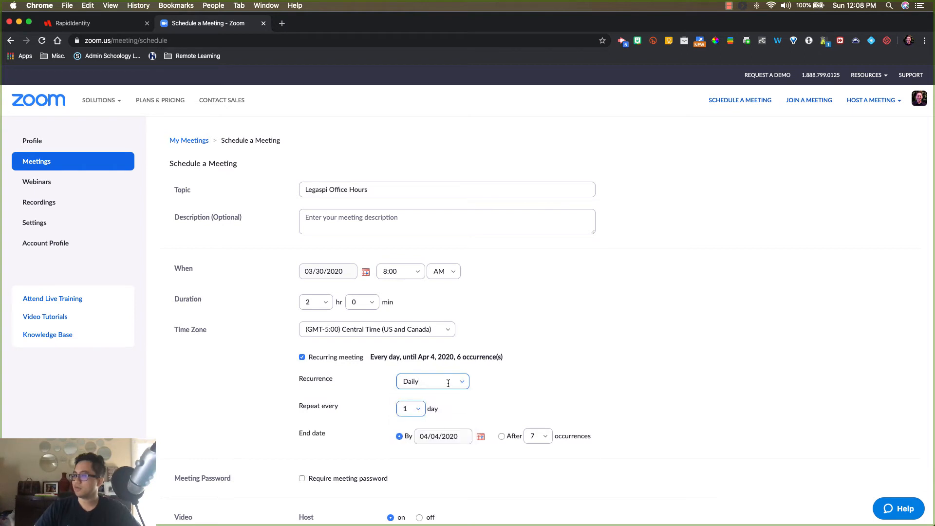
pyautogui.click(463, 384)
pyautogui.click(425, 417)
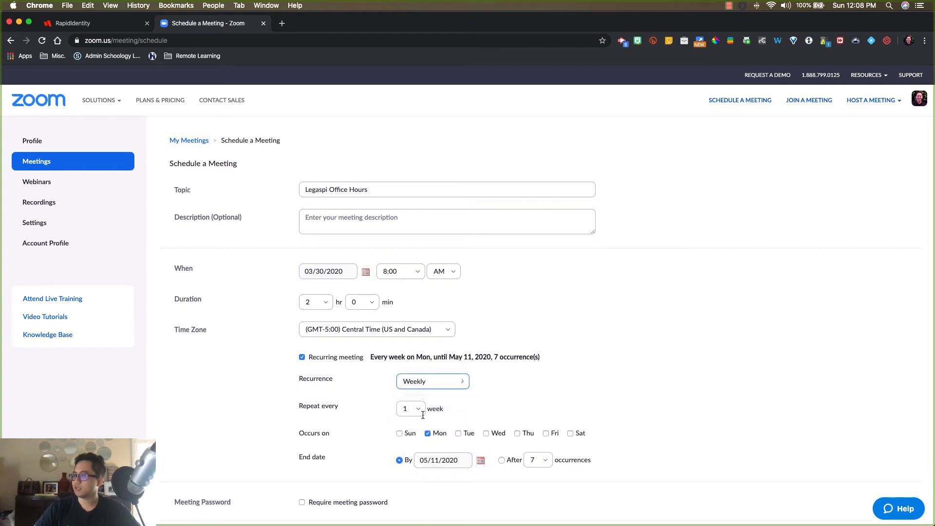
pyautogui.click(458, 433)
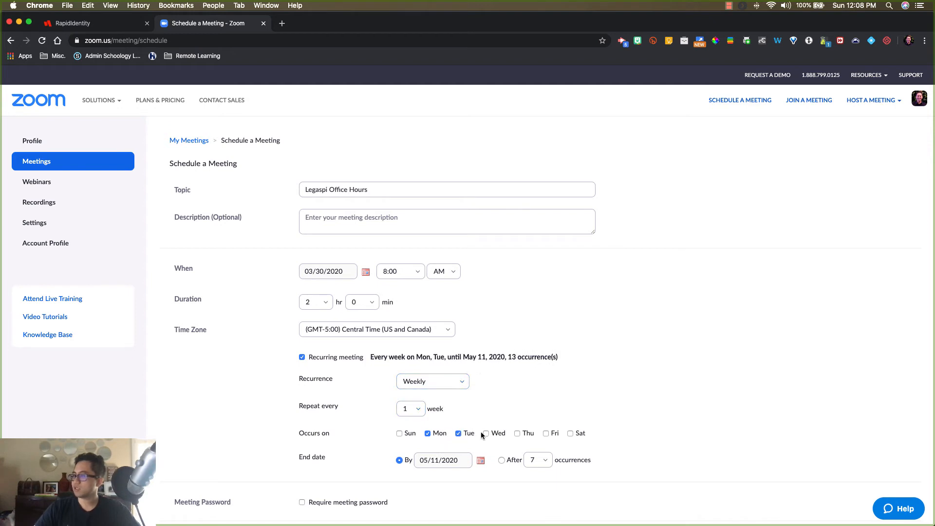
pyautogui.click(486, 432)
pyautogui.click(517, 434)
pyautogui.click(546, 434)
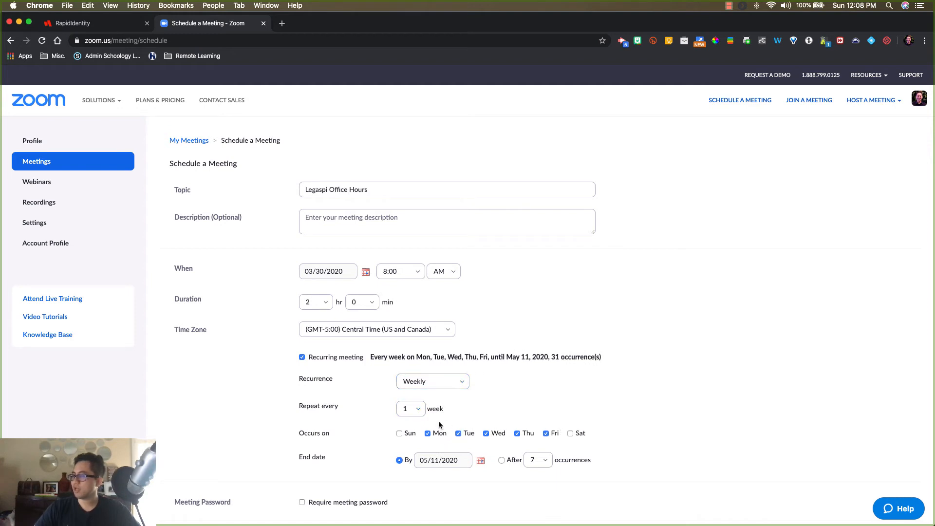
pyautogui.click(420, 413)
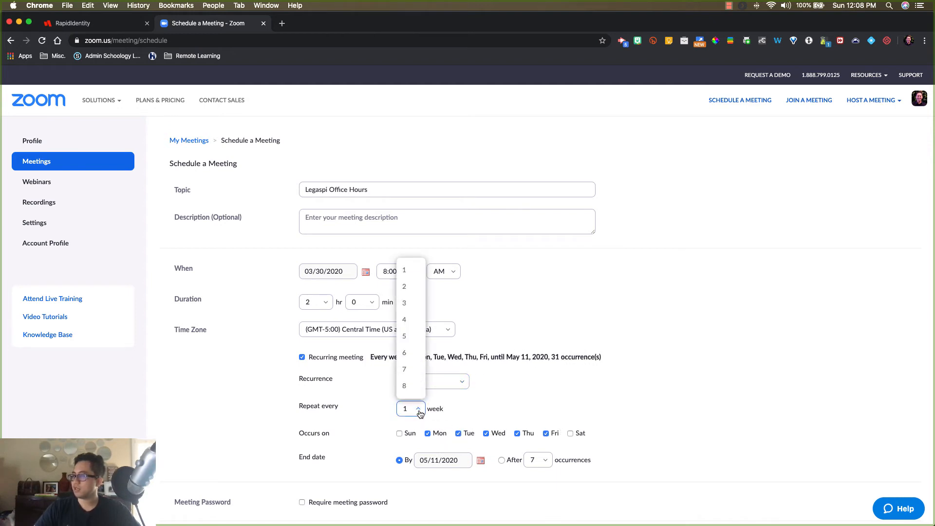
pyautogui.click(474, 403)
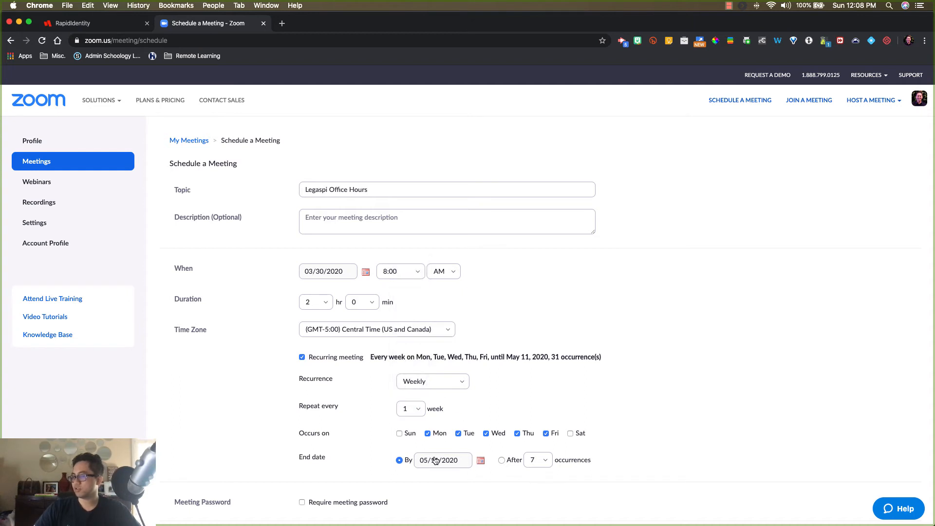
# Step: Set the recurrence end date to April 13, 2020
pyautogui.click(481, 461)
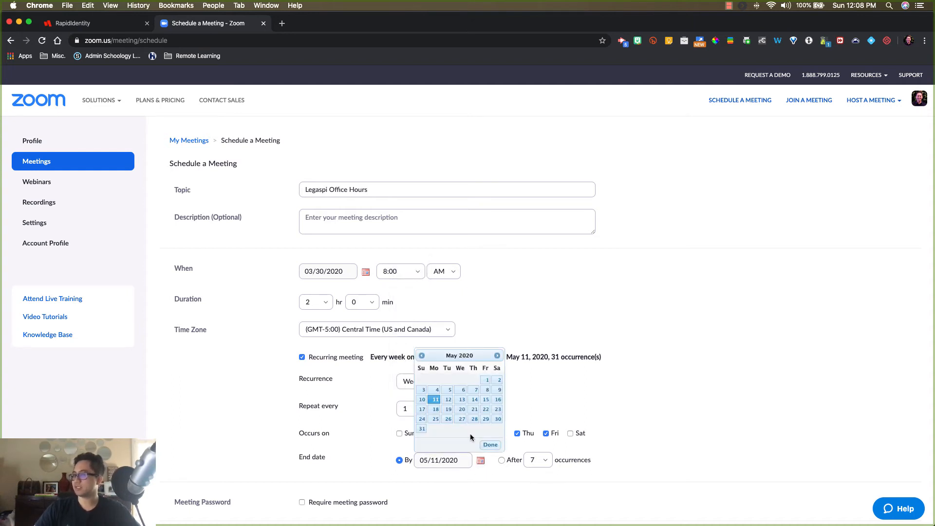
pyautogui.click(422, 356)
pyautogui.click(437, 401)
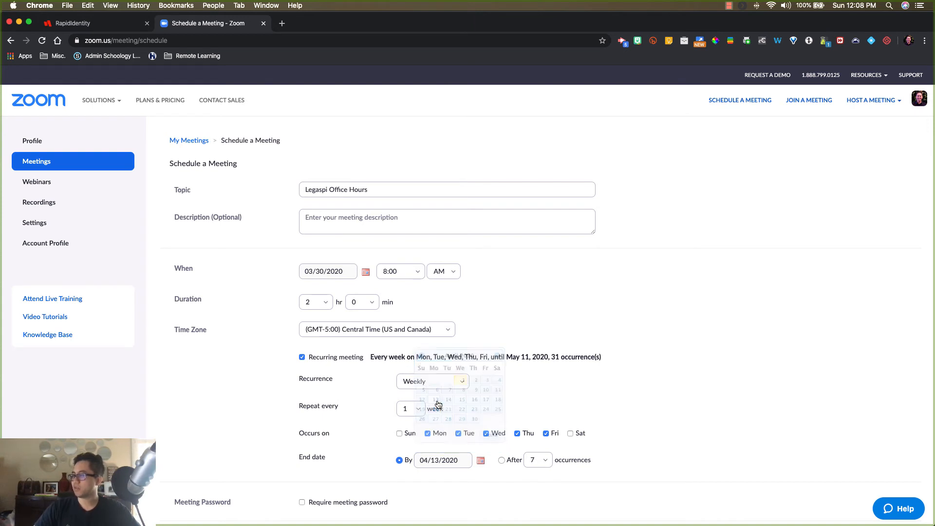
# Step: Scroll down the meeting form to the Video settings
pyautogui.scroll(-5, 521, 397)
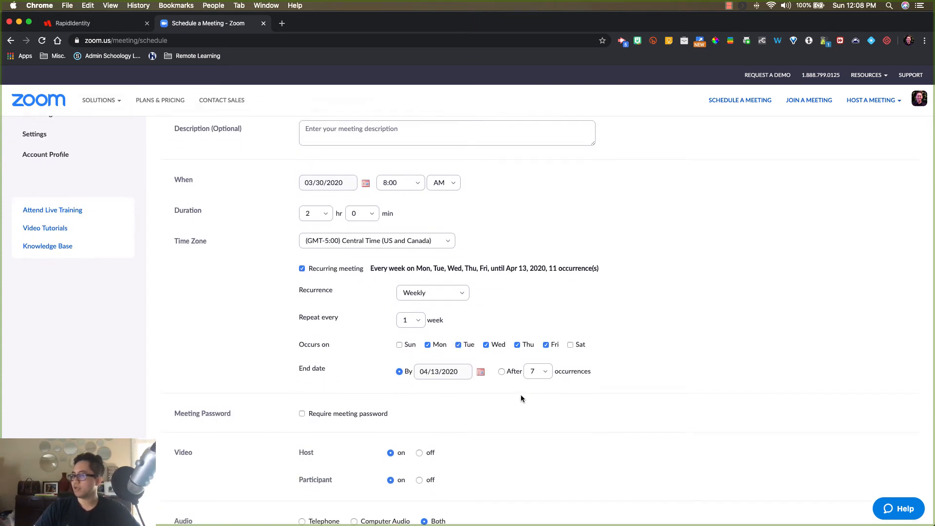
pyautogui.scroll(2, 327, 321)
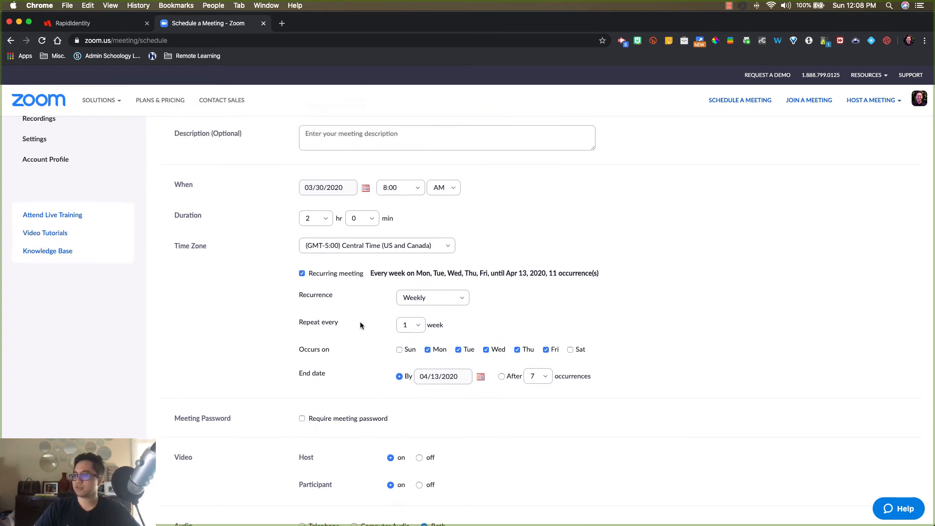
pyautogui.scroll(-3, 360, 322)
pyautogui.scroll(-2, 361, 323)
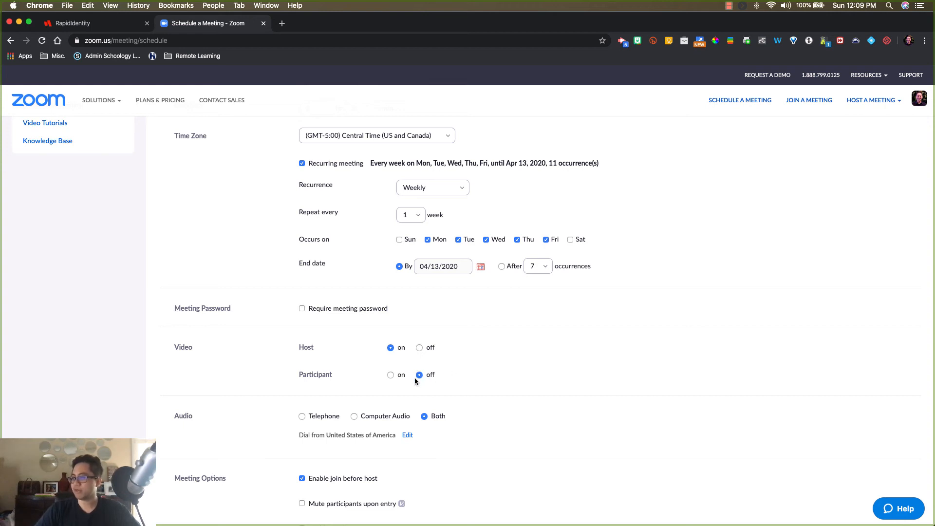
pyautogui.scroll(-5, 458, 378)
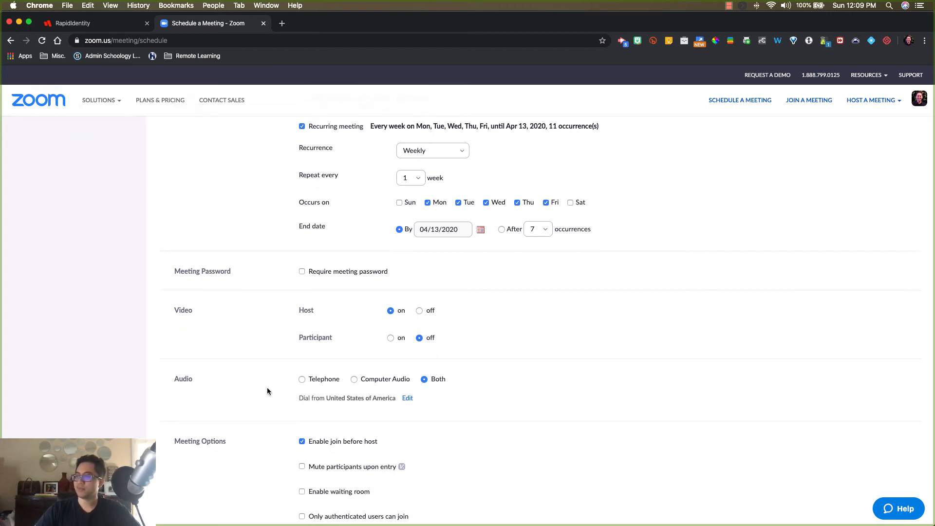
# Step: Review the meeting options and click Save on the scheduled meeting form
pyautogui.scroll(-2, 326, 360)
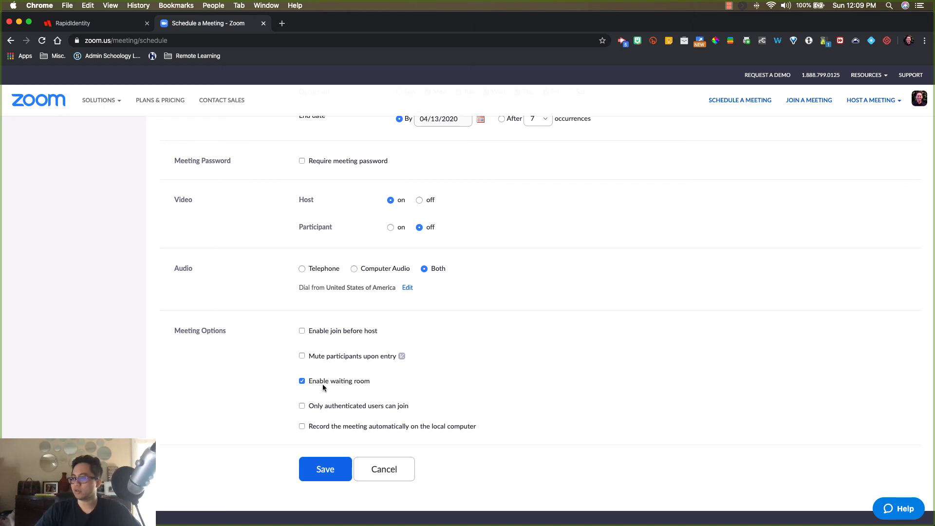
pyautogui.scroll(-2, 420, 384)
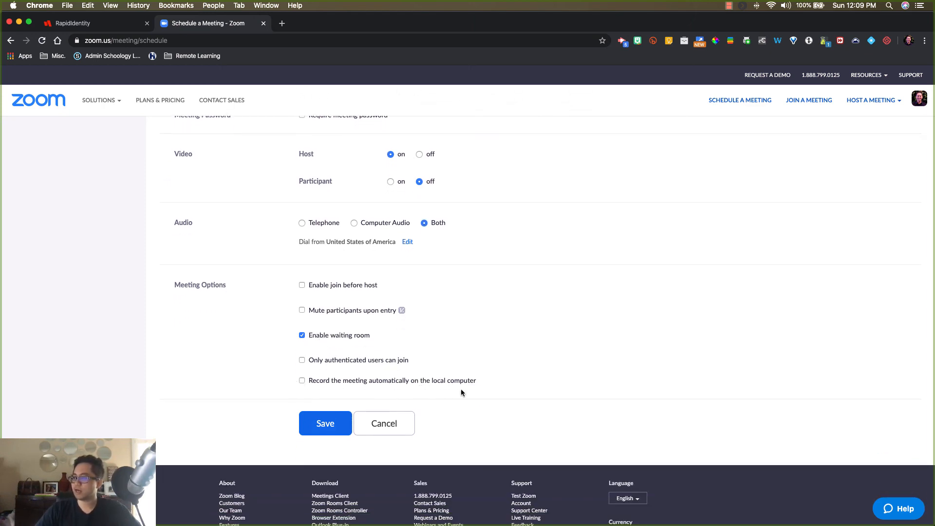
pyautogui.click(327, 424)
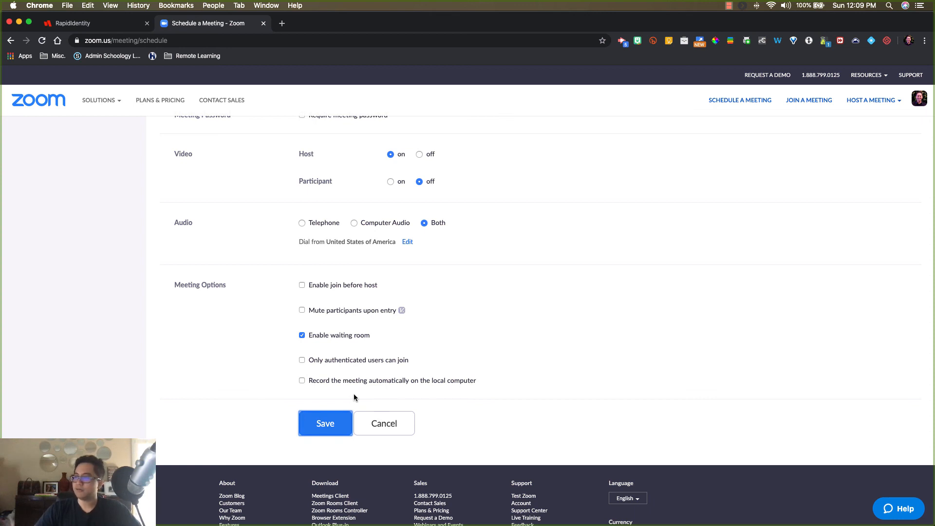
pyautogui.scroll(5, 354, 393)
pyautogui.scroll(4, 353, 394)
pyautogui.scroll(-9, 353, 394)
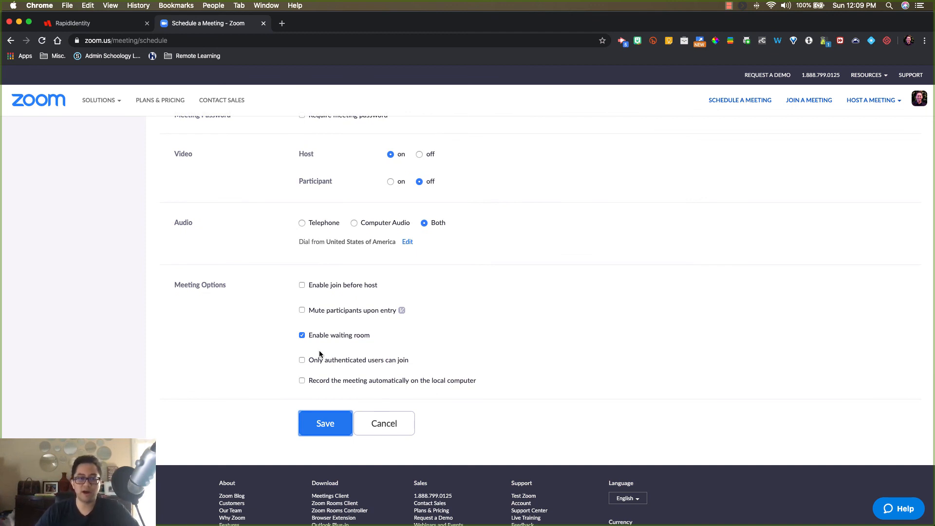
# Step: Save the recurring Legaspi Office Hours meeting
pyautogui.click(323, 426)
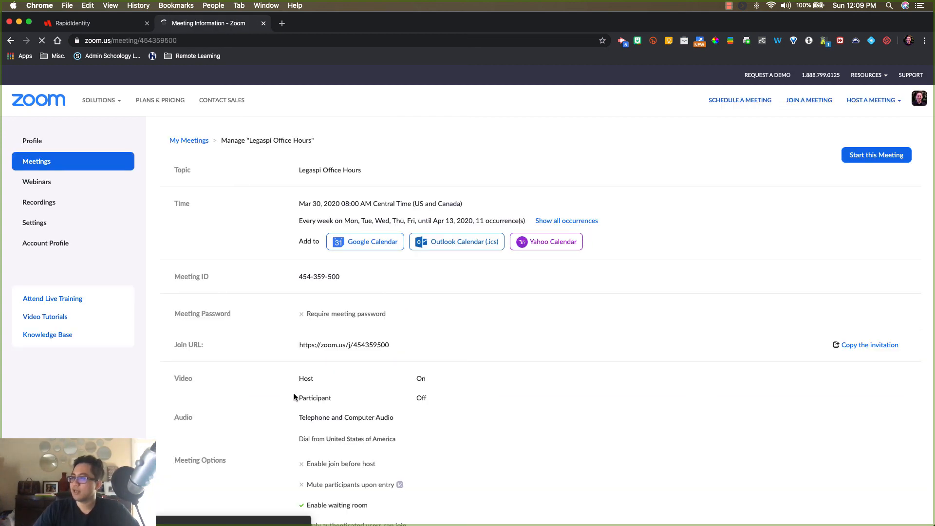
pyautogui.scroll(-2, 351, 383)
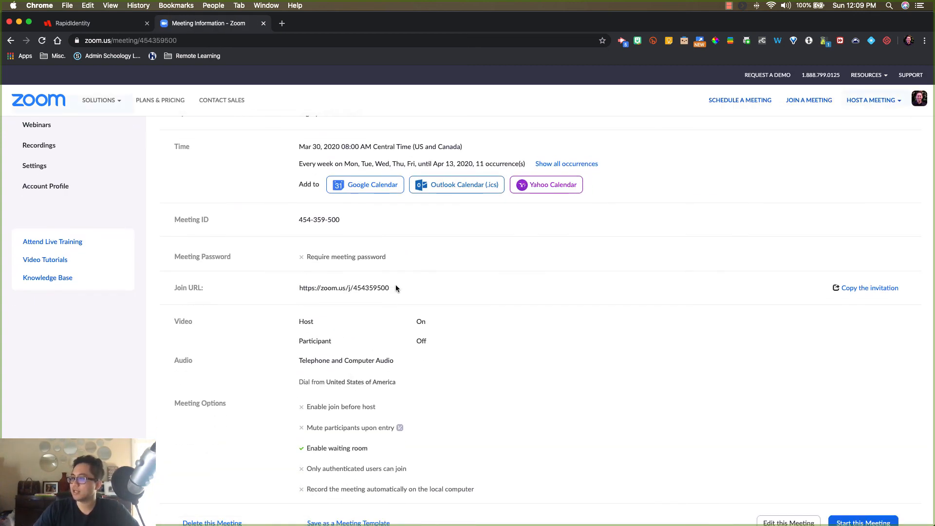
pyautogui.scroll(2, 395, 287)
# Step: Select the join URL and its meeting number on the meeting details page
pyautogui.moveTo(299, 345); pyautogui.dragTo(388, 345)
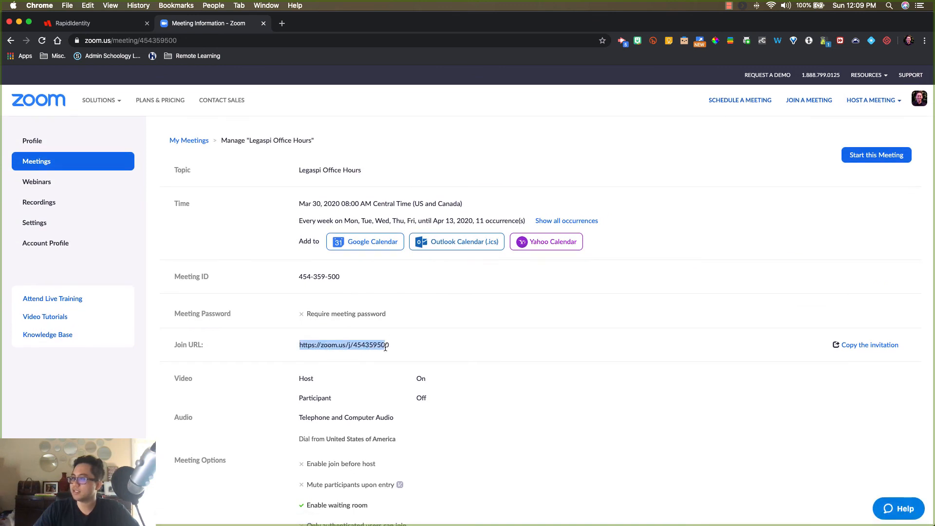
pyautogui.click(399, 346)
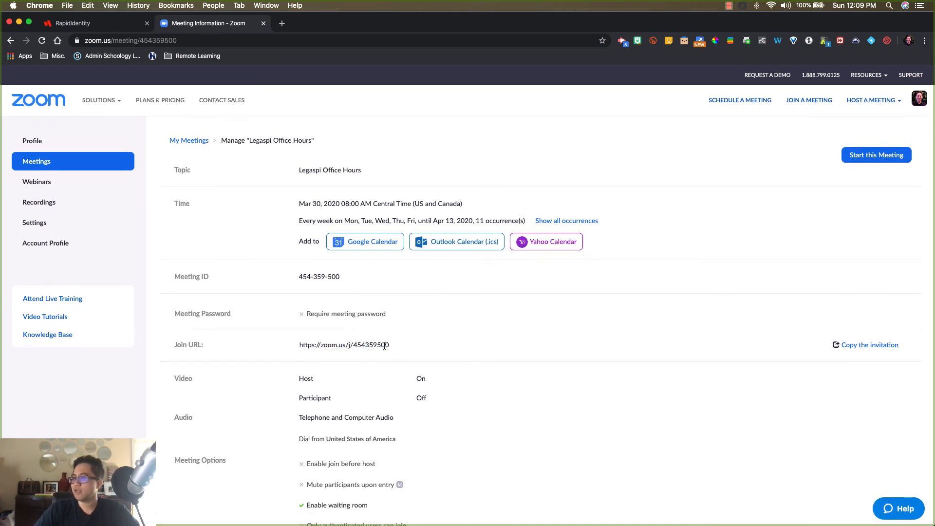
pyautogui.doubleClick(385, 345)
pyautogui.click(384, 344)
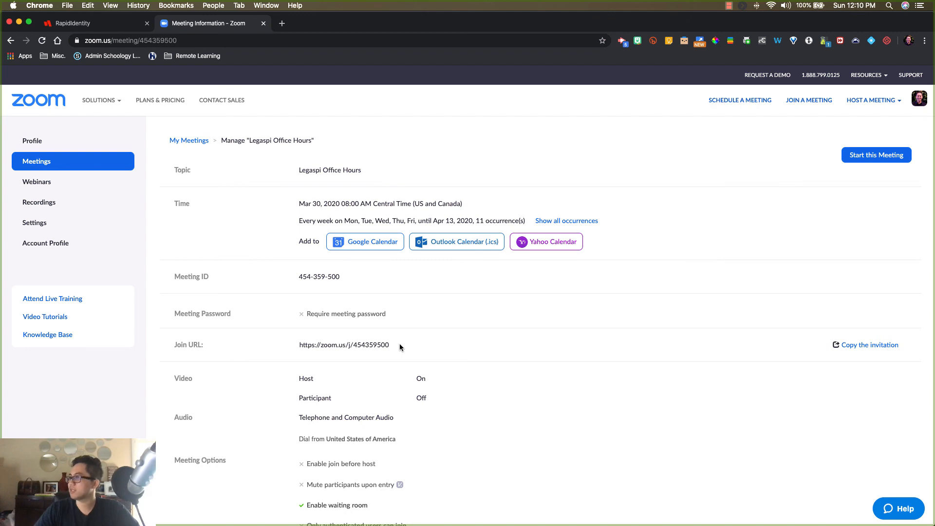
pyautogui.scroll(-5, 400, 347)
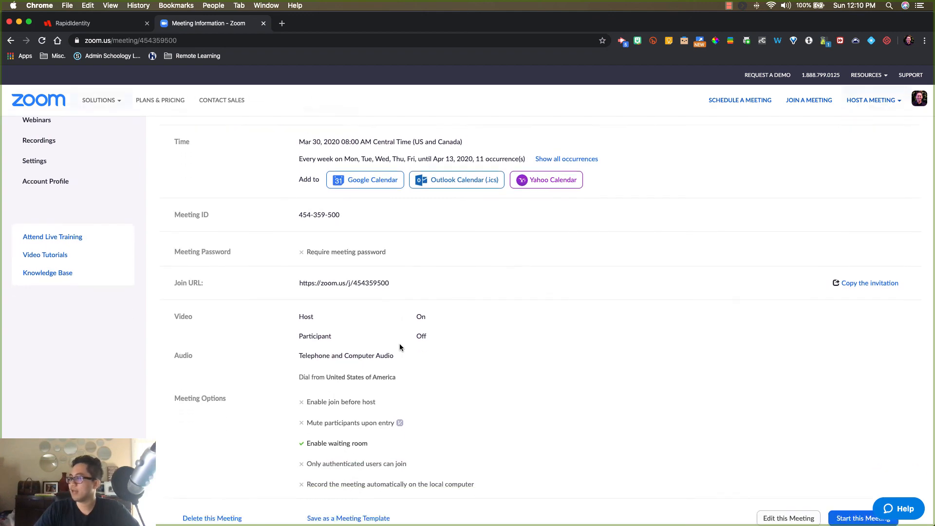
pyautogui.scroll(5, 400, 344)
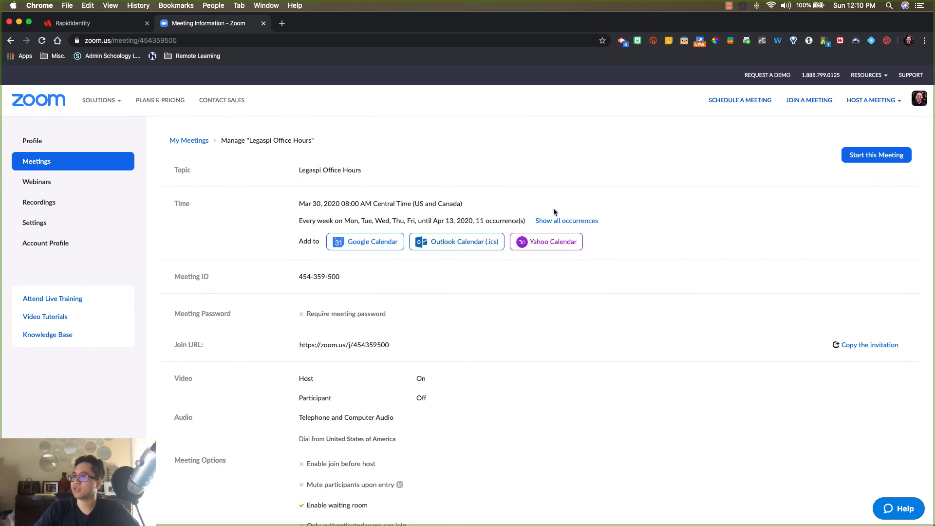
pyautogui.click(730, 6)
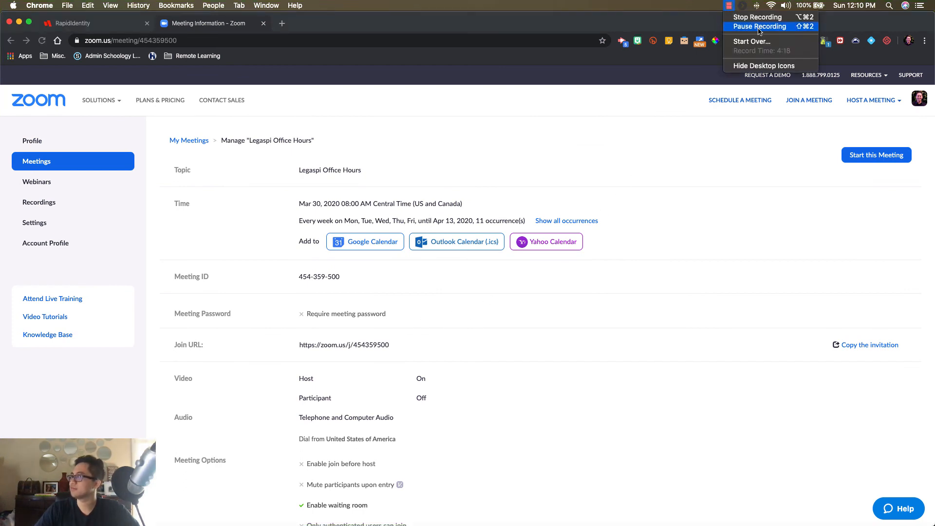